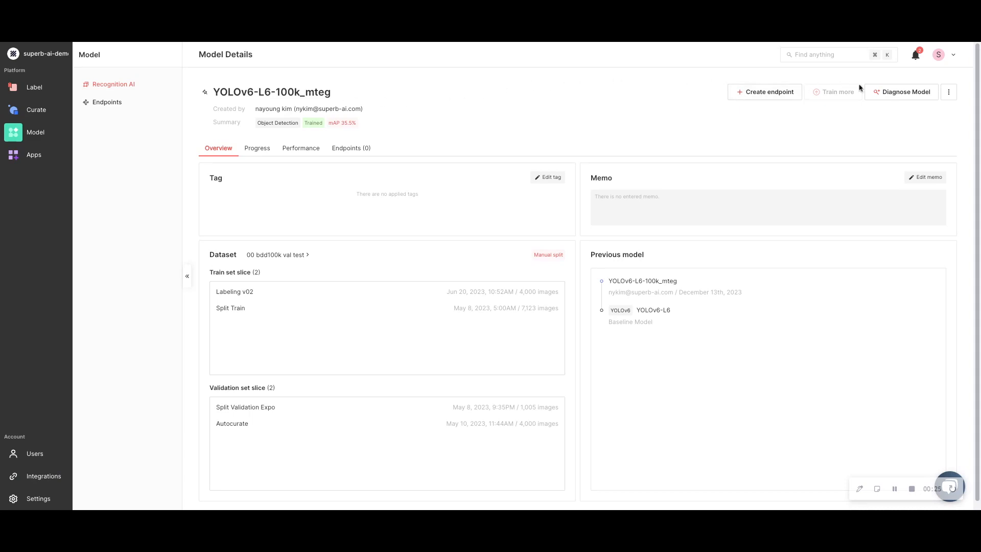
Open the model diagnosis of YOLOv6-L6-100k_mteg from its model details, going through the list of diagnosed models
left_click(916, 97)
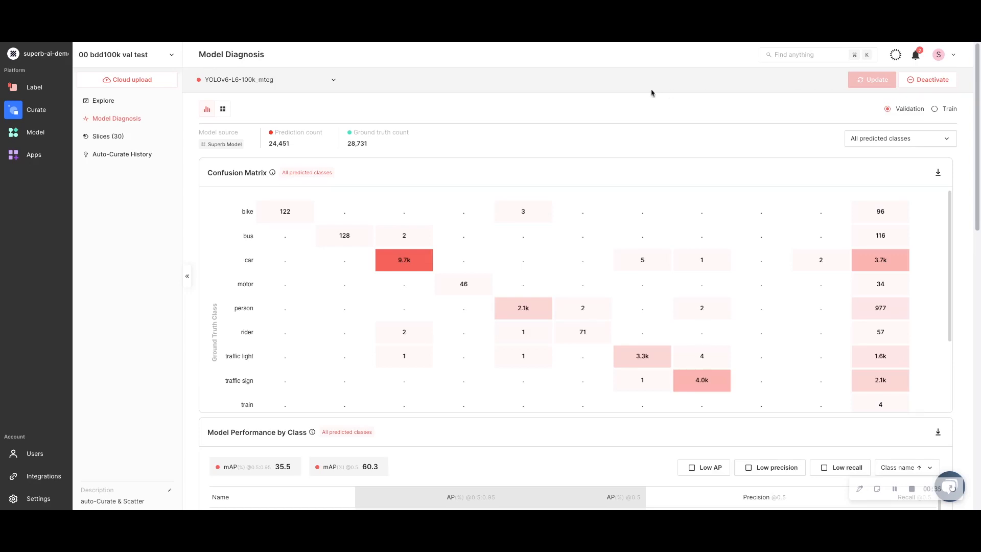
left_click(151, 121)
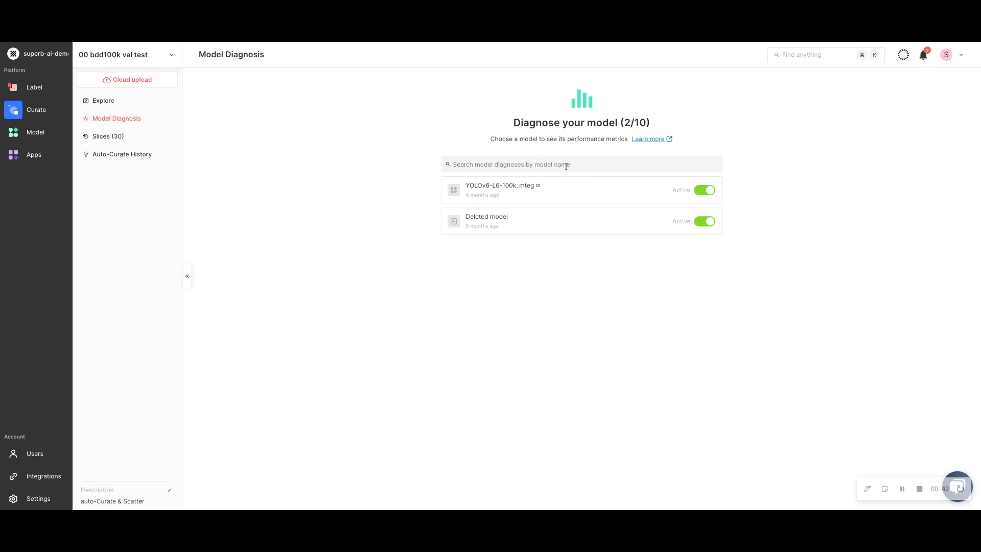
left_click(578, 191)
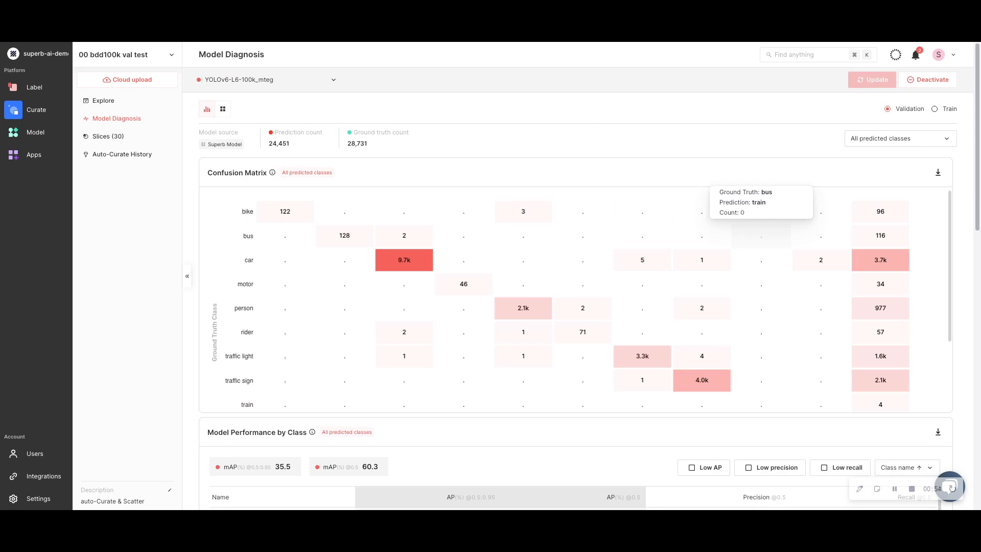
Compare the bus and motor classes against all predicted classes in the Precision-Recall Curve
scroll(965, 256, "down", 2)
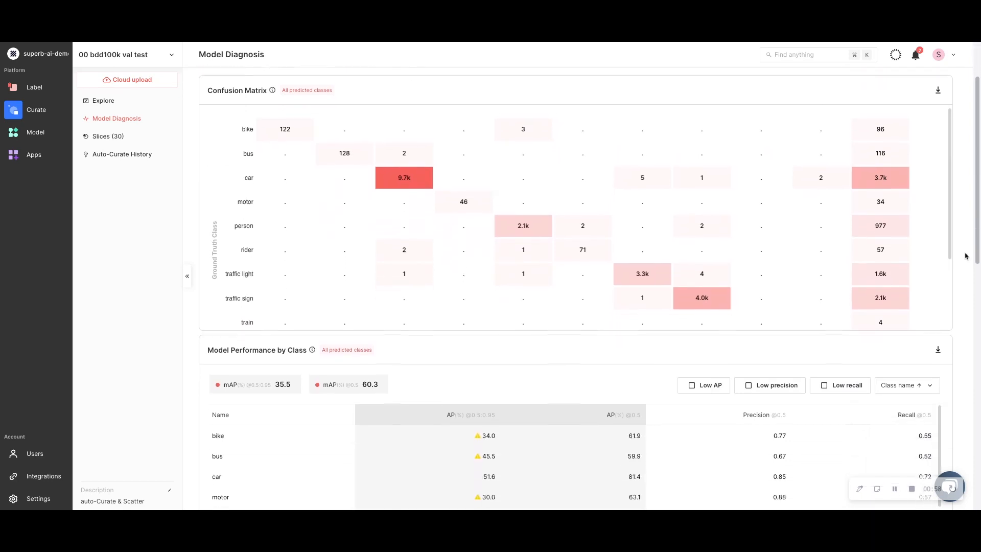
scroll(965, 256, "down", 2)
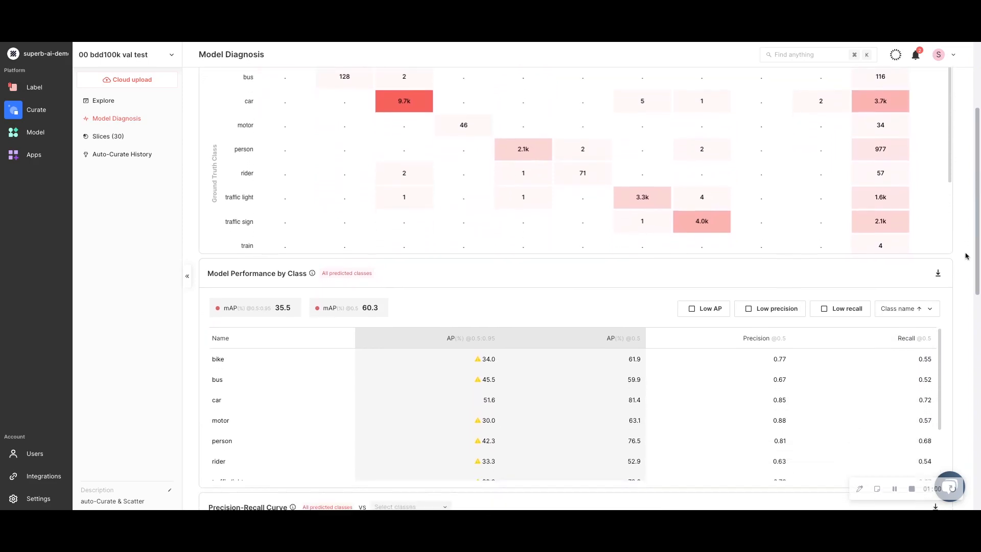
scroll(965, 255, "down", 1)
scroll(966, 255, "down", 2)
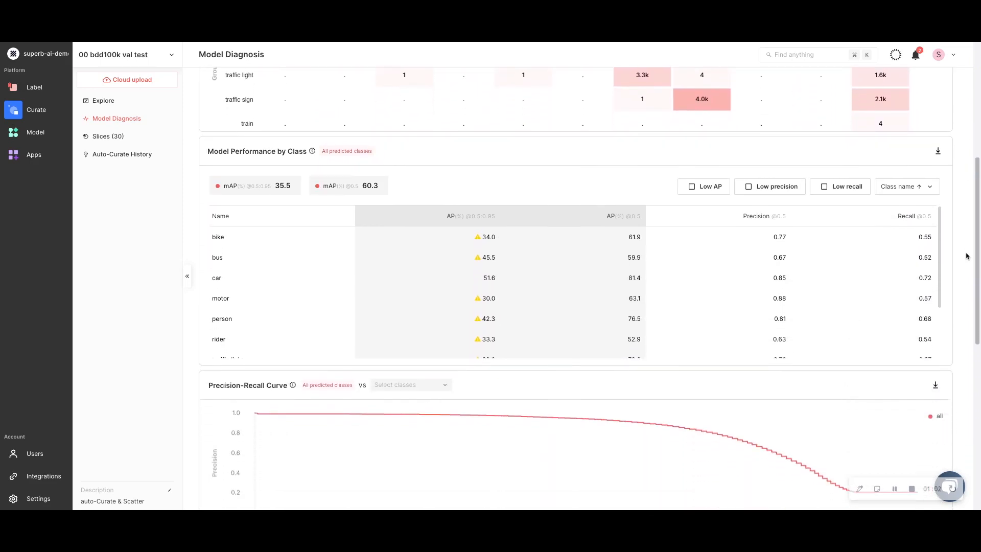
scroll(966, 255, "down", 2)
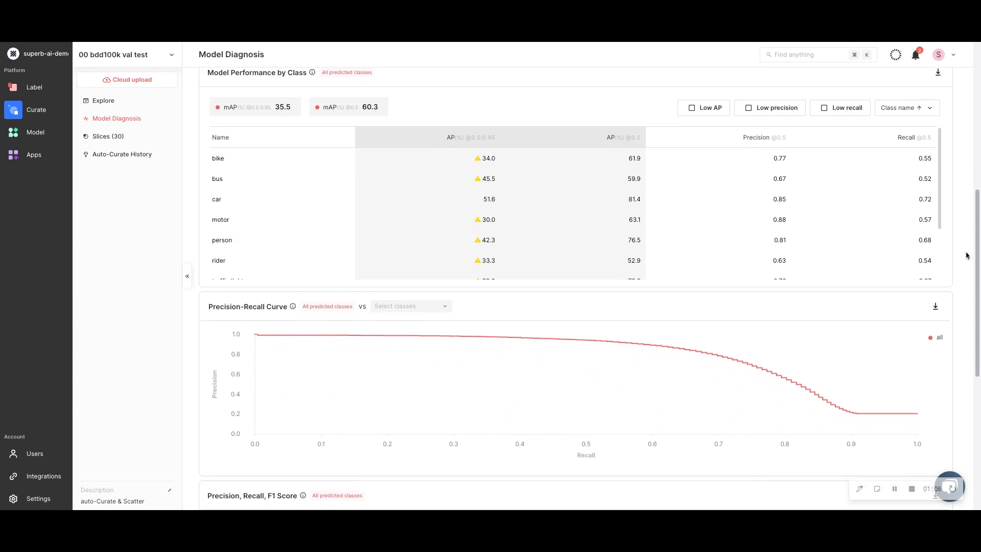
left_click(422, 307)
left_click(385, 341)
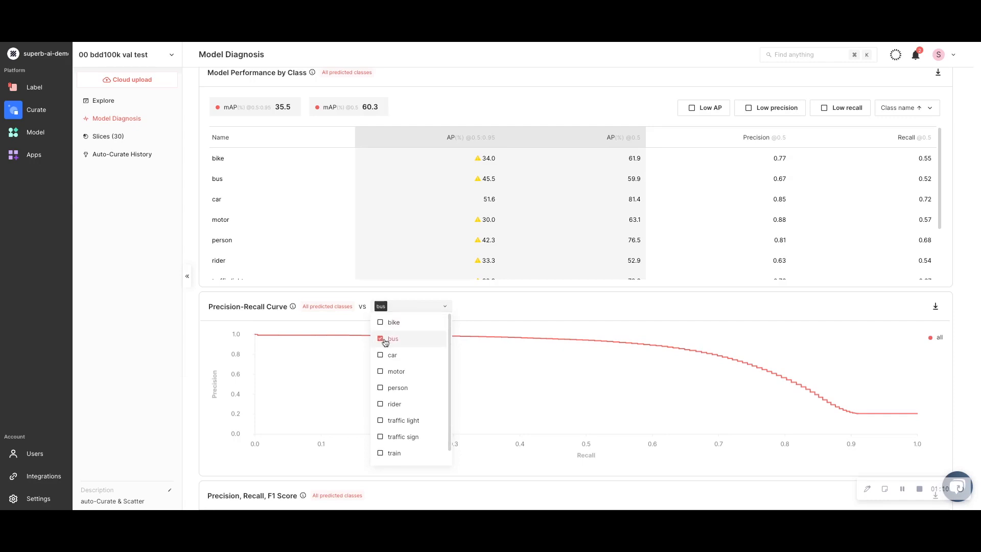
left_click(440, 370)
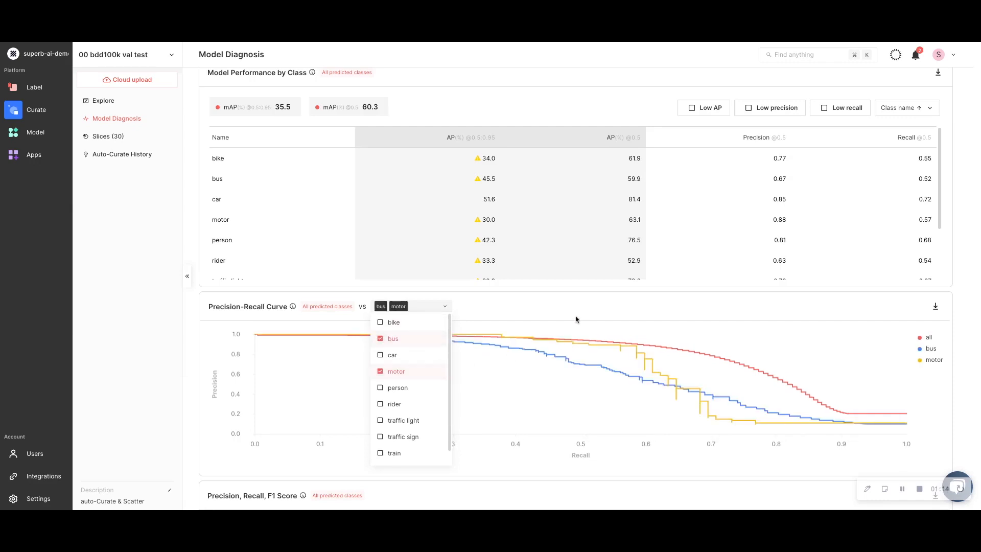
Examine the Precision, Recall, F1 Score chart at its marked confidence, and the IoU and confidence distributions
scroll(577, 315, "down", 5)
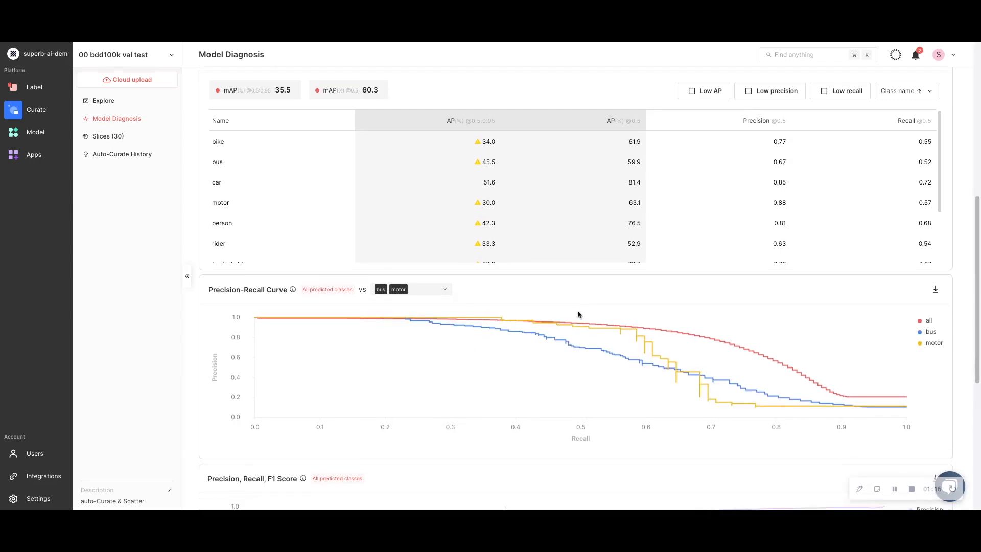
scroll(577, 289, "down", 5)
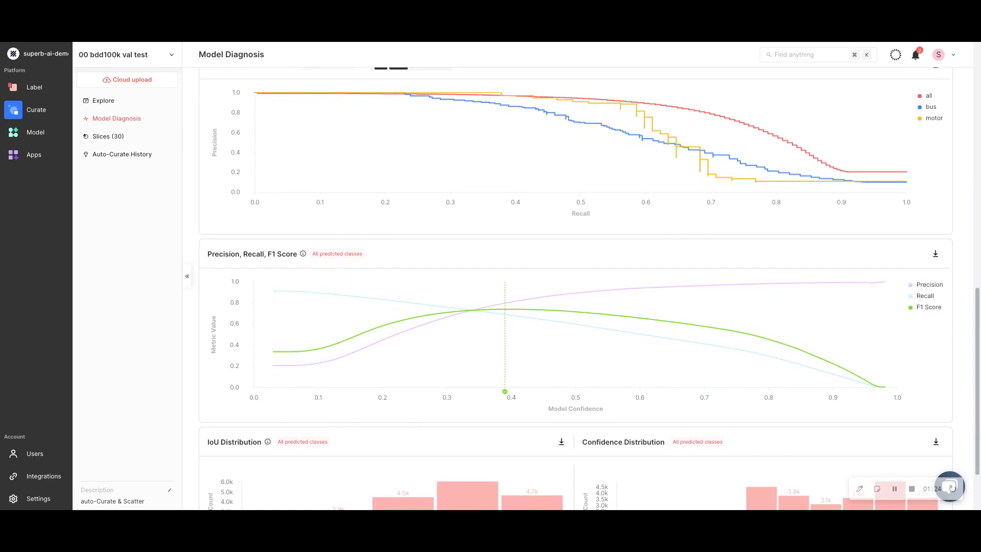
mouse_move(511, 313)
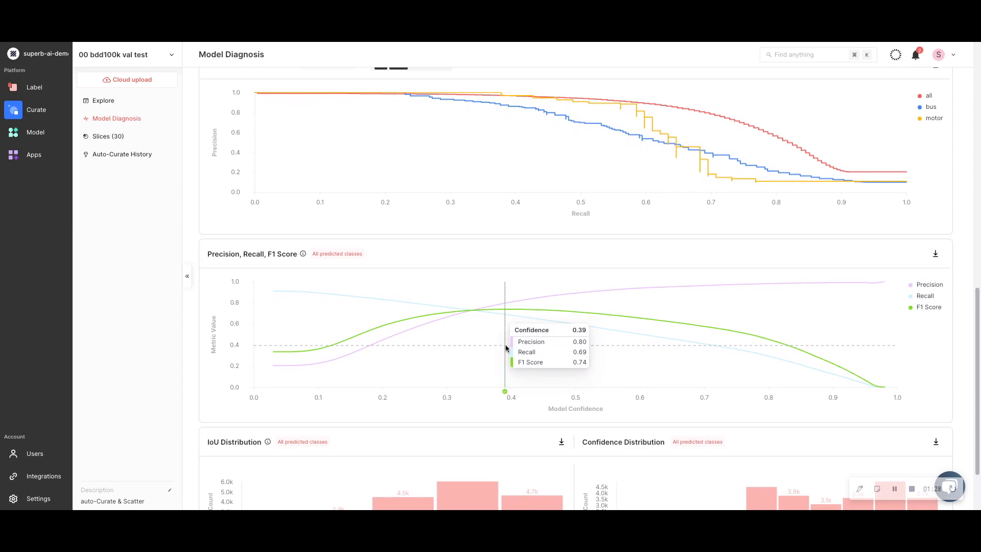
scroll(506, 348, "down", 2)
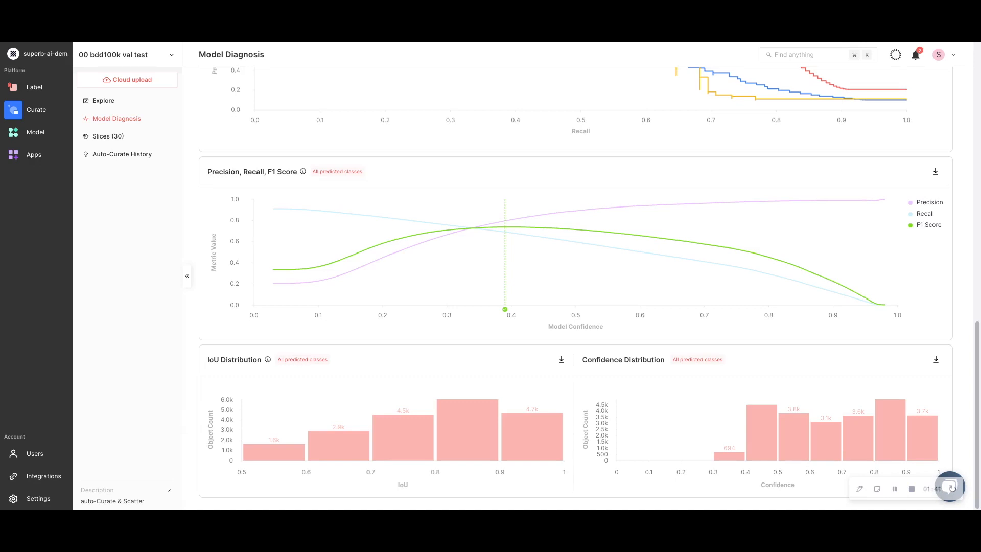
Examine the whole confusion matrix, including its last ground truth rows and the predicted class labels
scroll(576, 289, "up", 7)
scroll(576, 288, "up", 6)
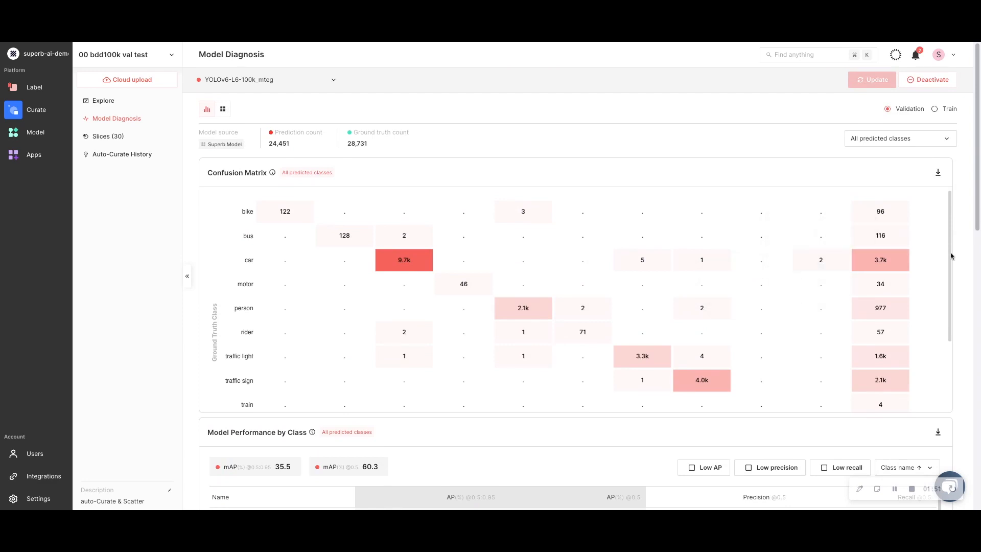
scroll(951, 256, "down", 1)
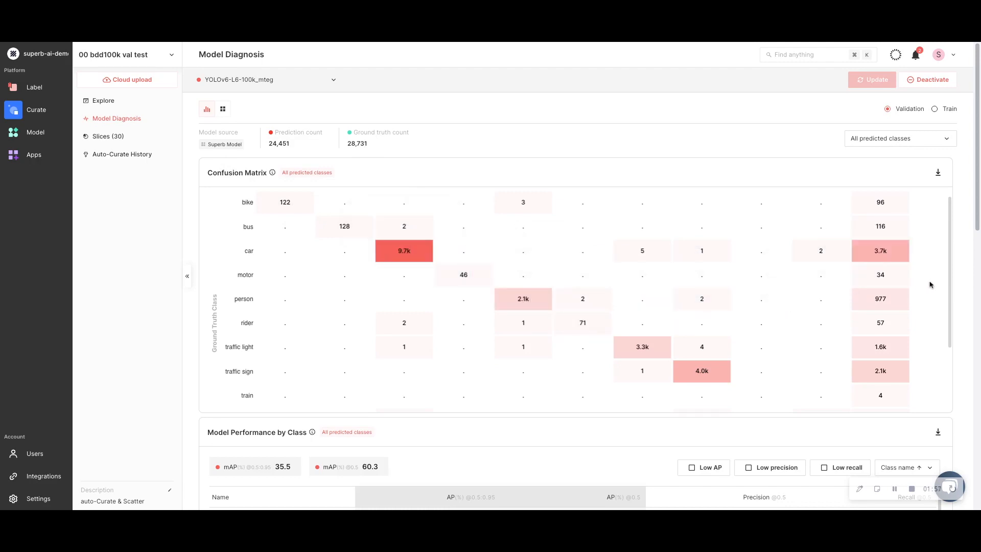
left_click_drag(949, 275, 951, 351)
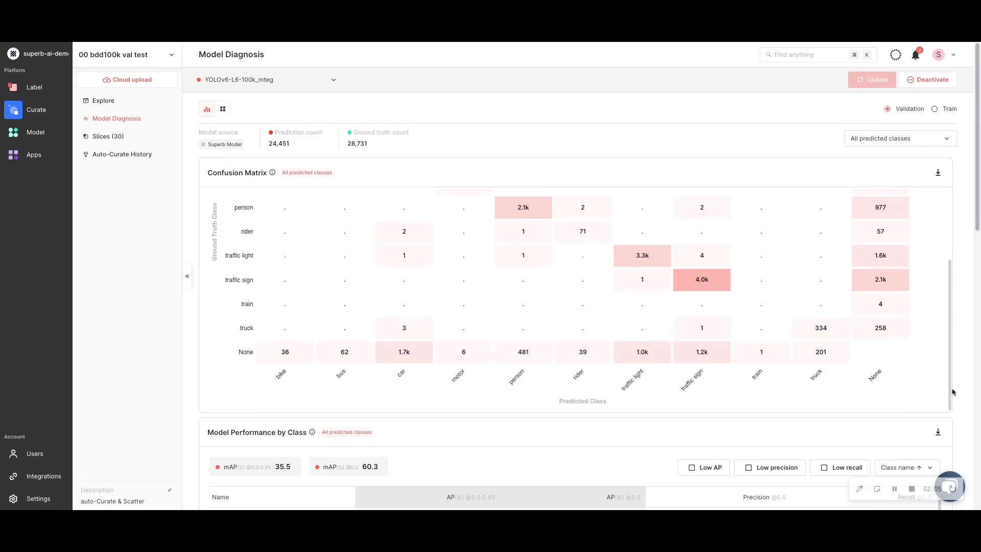
left_click_drag(950, 392, 947, 313)
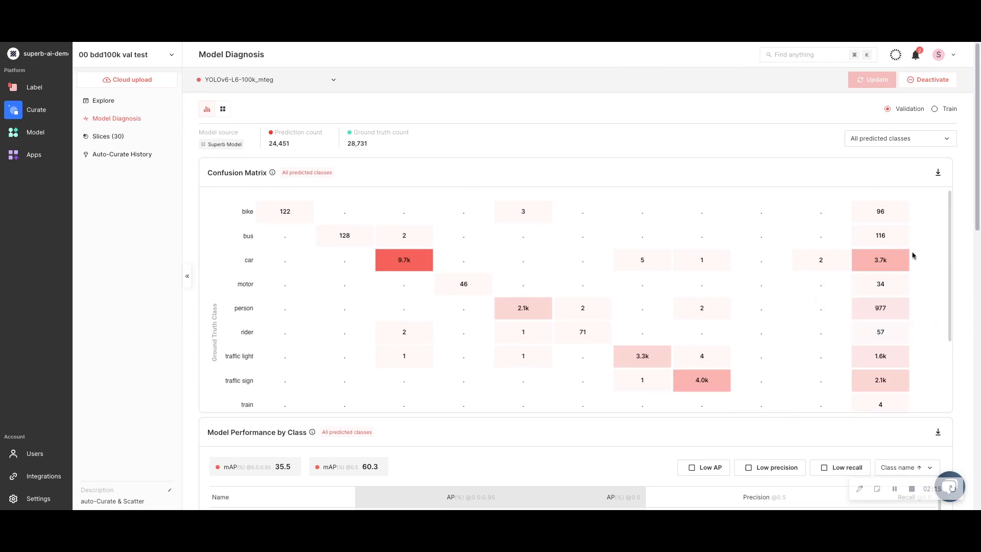
List the bike objects with no prediction from the confusion matrix and inspect the first result in detail
left_click(888, 212)
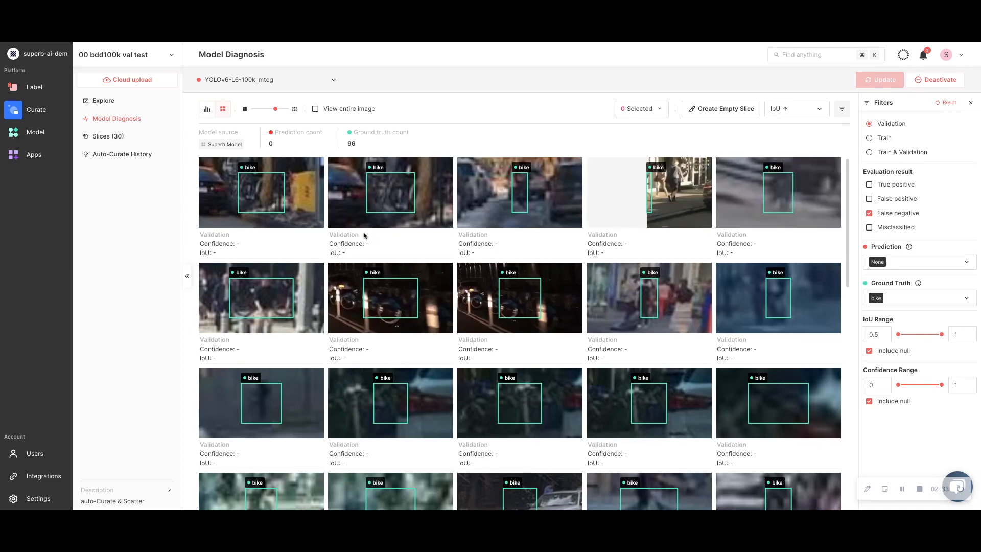
mouse_move(316, 221)
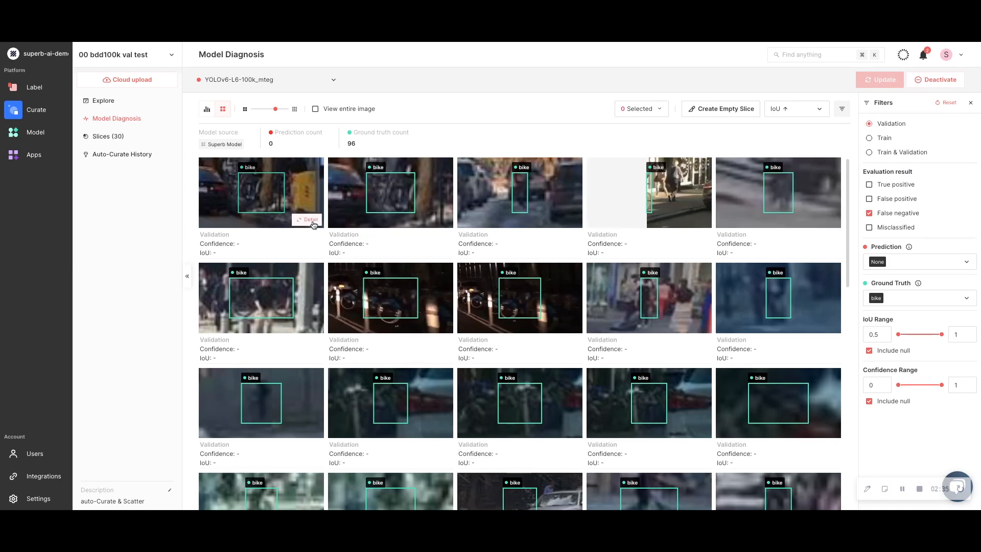
left_click(313, 220)
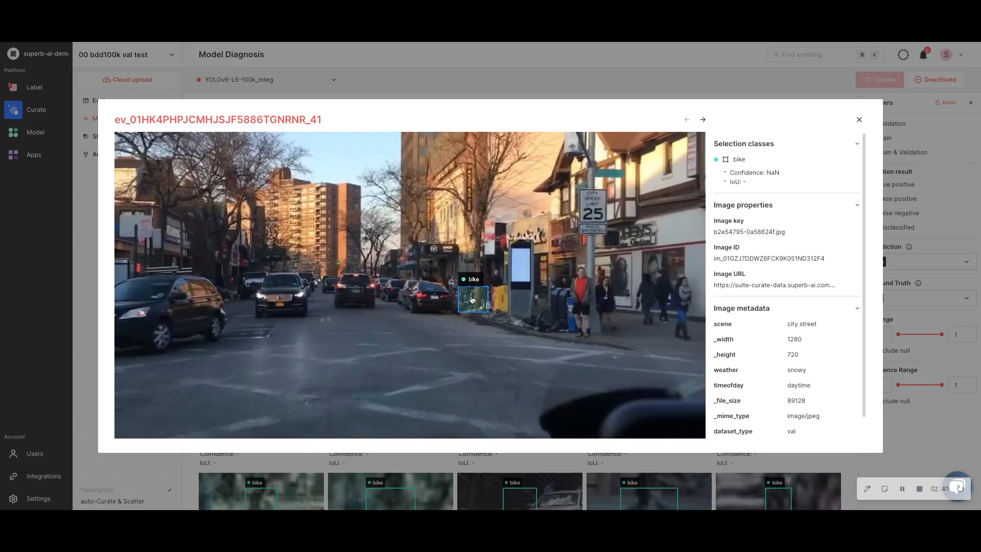
left_click(457, 76)
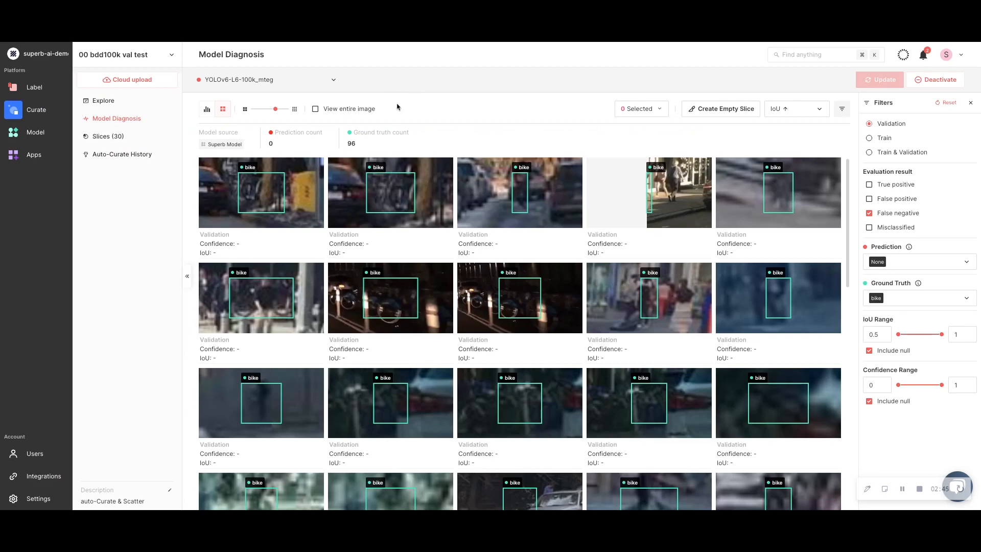
Show the bike results as entire images, and return them to the cropped object view
left_click(315, 109)
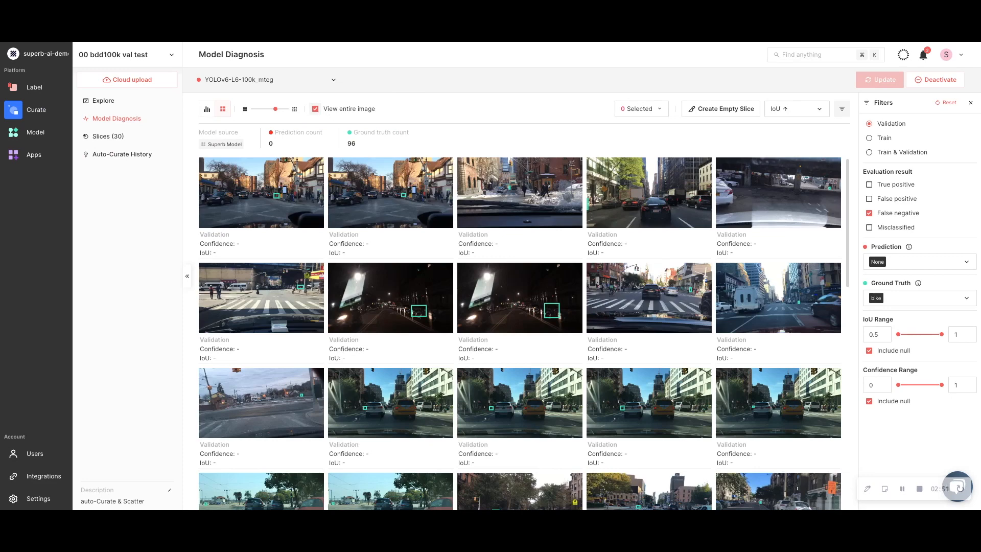
left_click(315, 109)
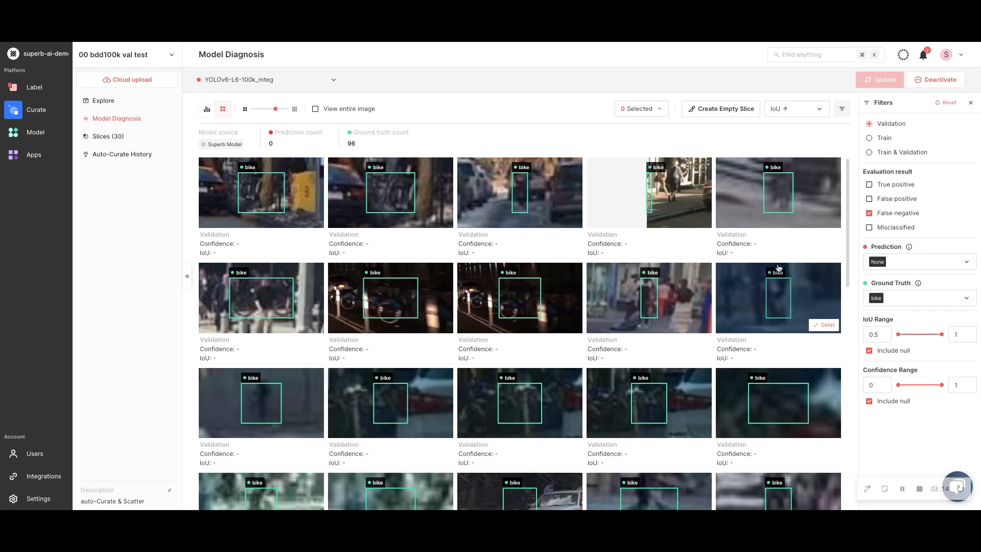
Return to the confusion matrix and list the person objects that were predicted as rider
left_click(207, 108)
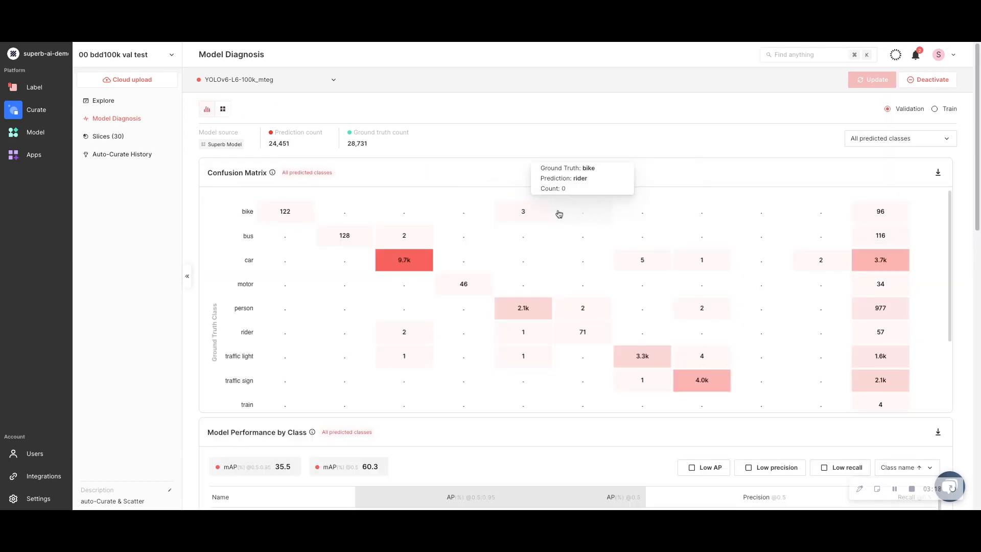
mouse_move(628, 256)
mouse_move(723, 308)
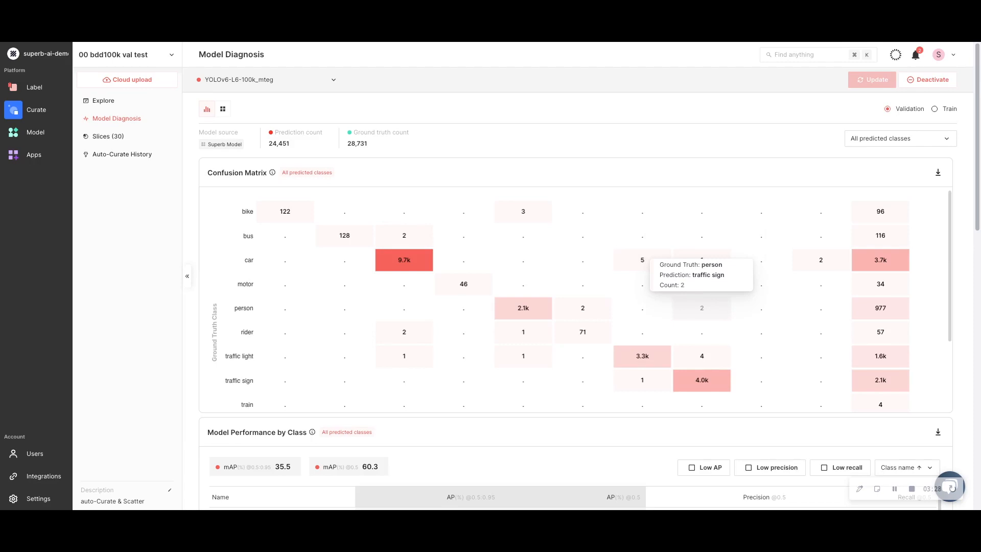
left_click(597, 307)
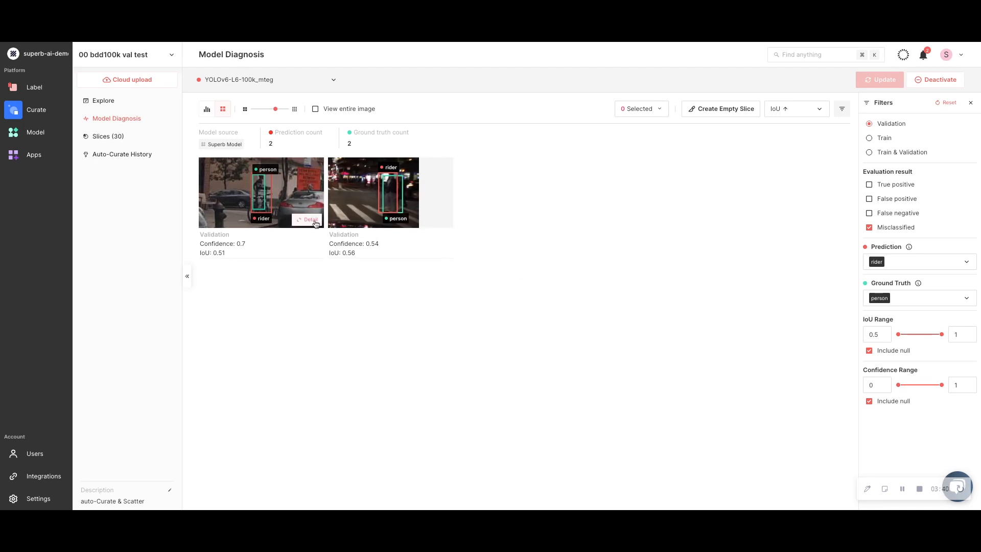
Inspect both person objects misclassified as rider in detail, with a close-up of the first one
left_click(310, 220)
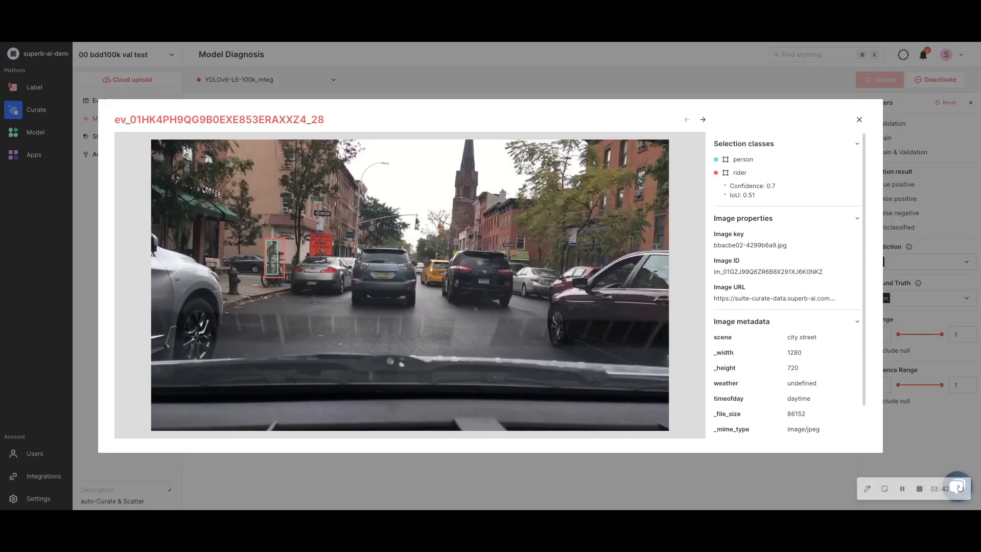
scroll(271, 260, "up", 5)
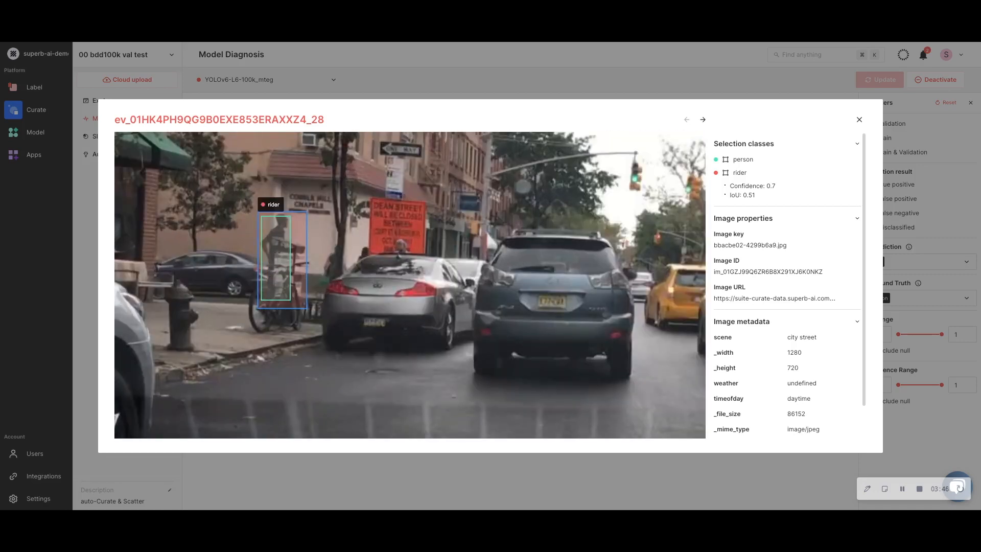
left_click(703, 120)
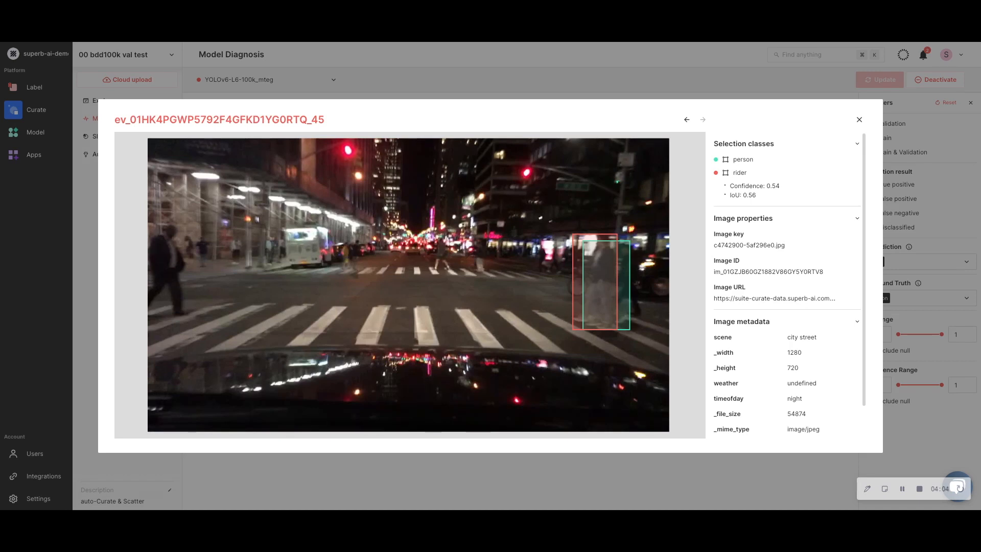
left_click(859, 120)
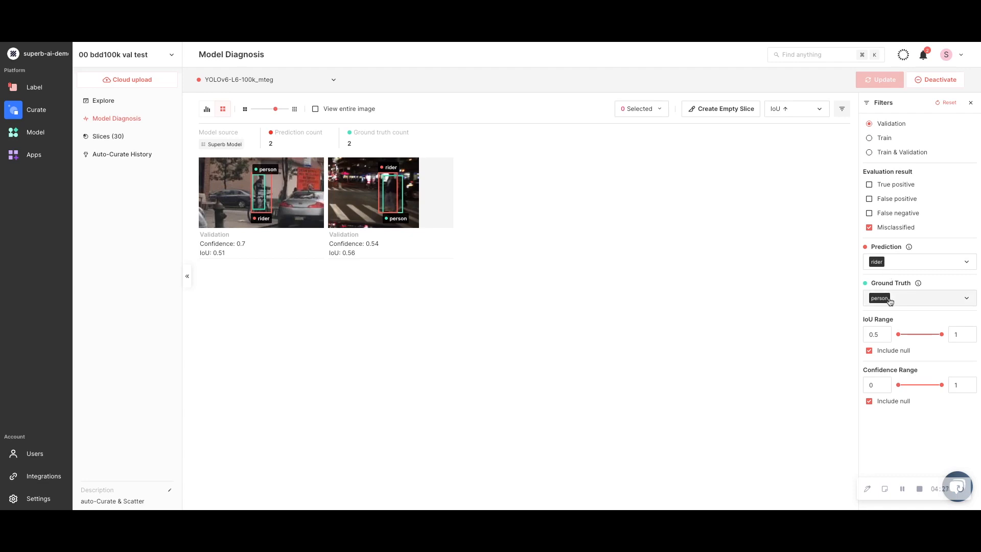
Reset the filters and show only false positives predicted as person with a confidence range of 0.85 to 1
left_click(947, 103)
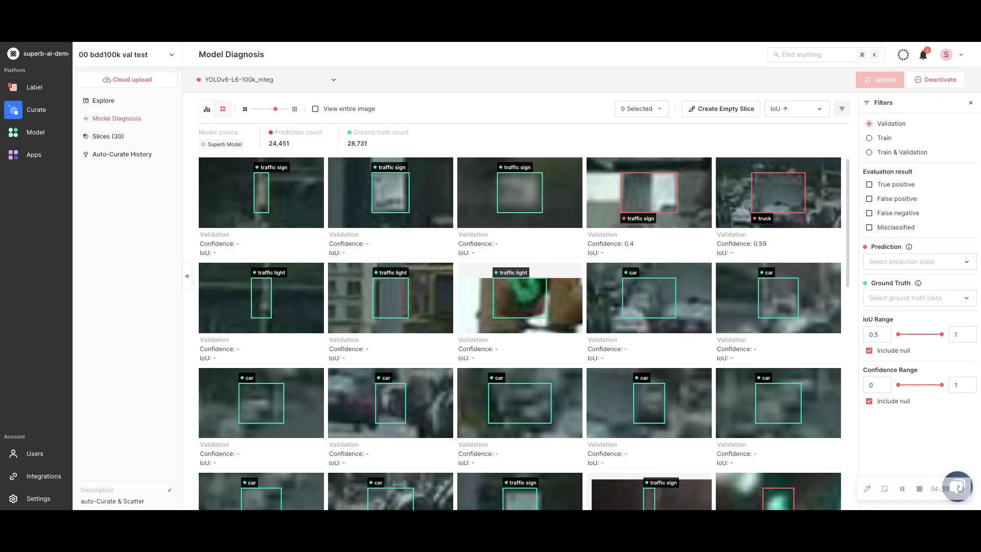
left_click(888, 198)
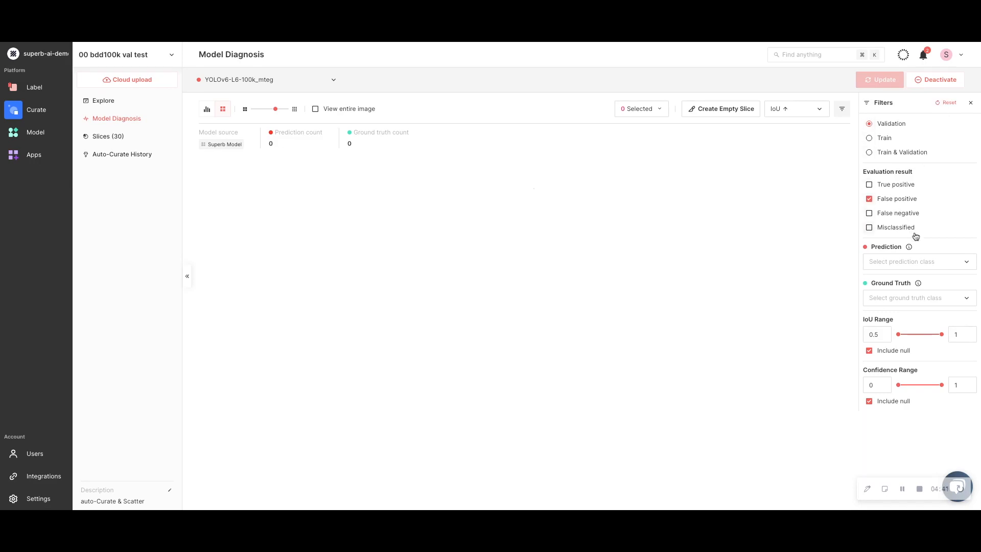
left_click(930, 261)
left_click(901, 301)
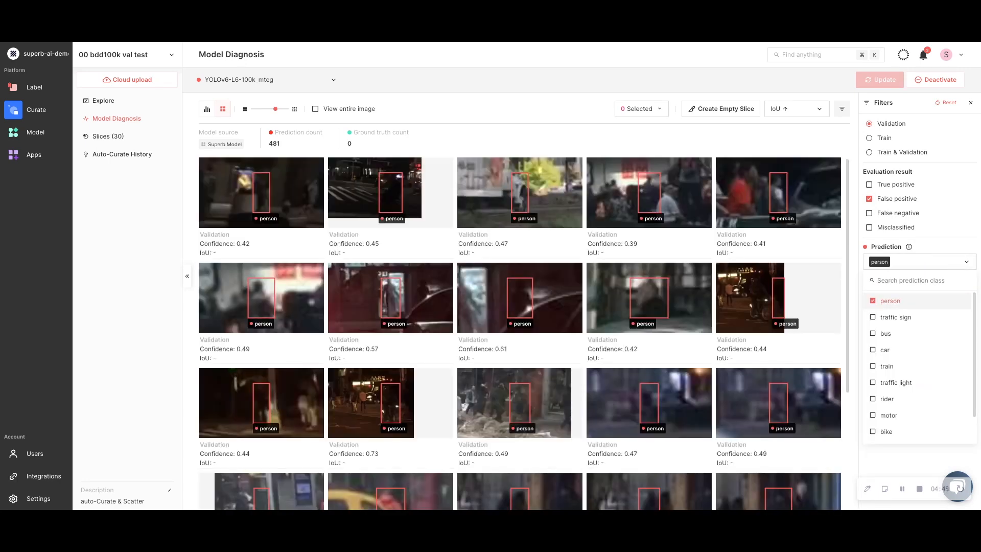
left_click(928, 457)
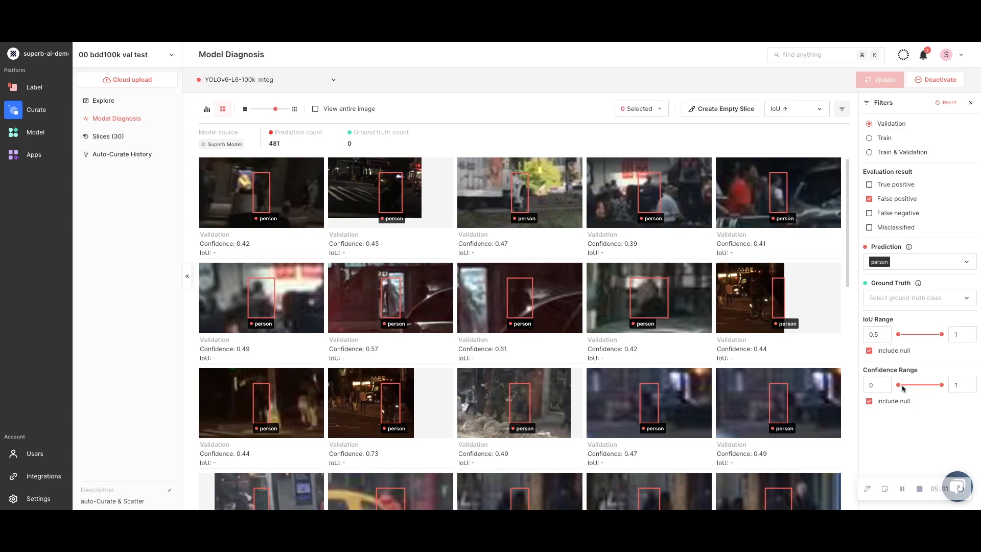
left_click_drag(898, 385, 935, 388)
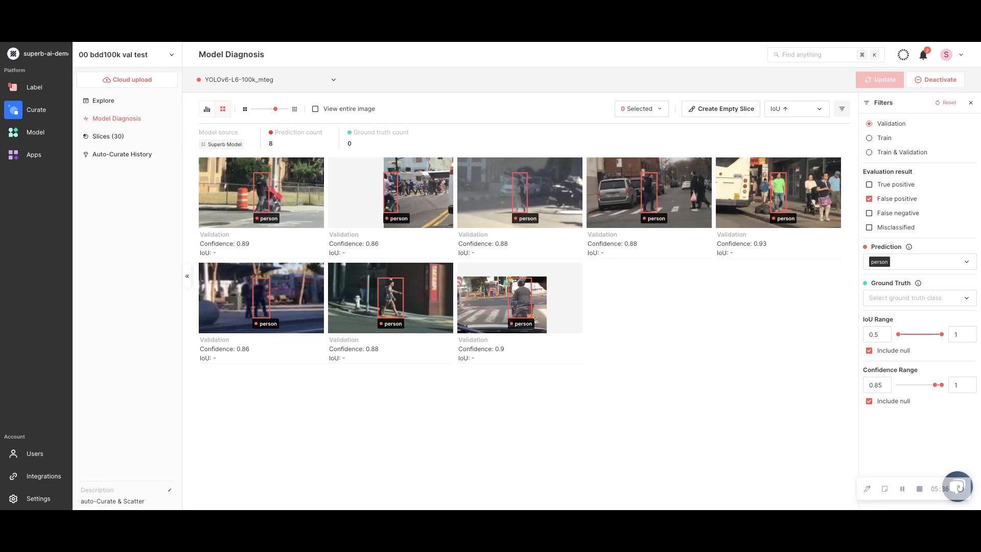
Select all filtered person false positives and bring up the slice options for them
left_click(659, 111)
left_click(657, 132)
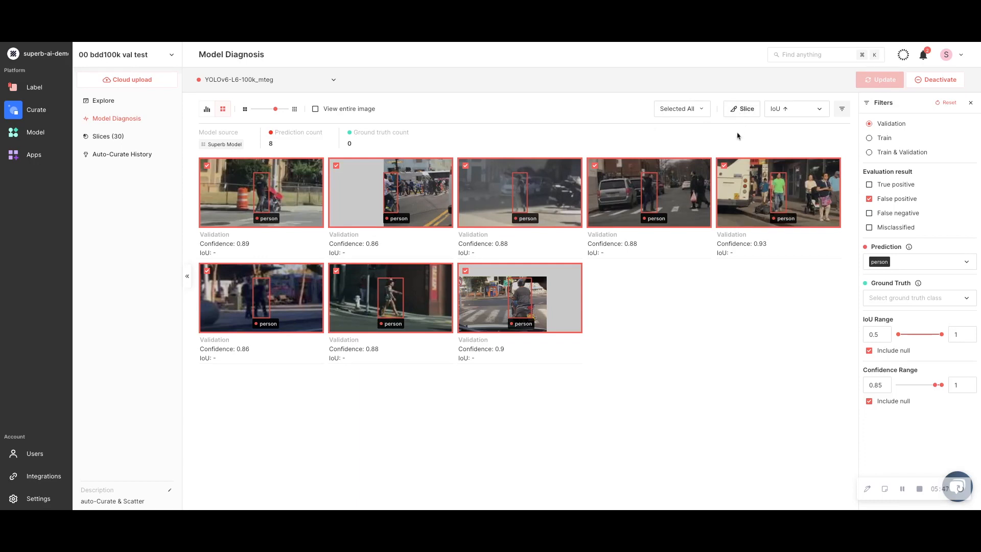
left_click(743, 110)
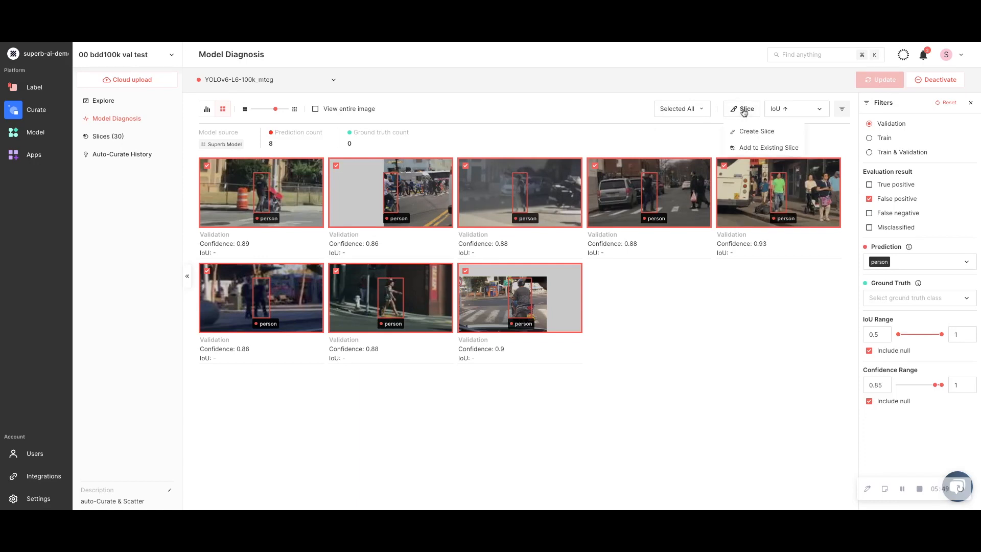